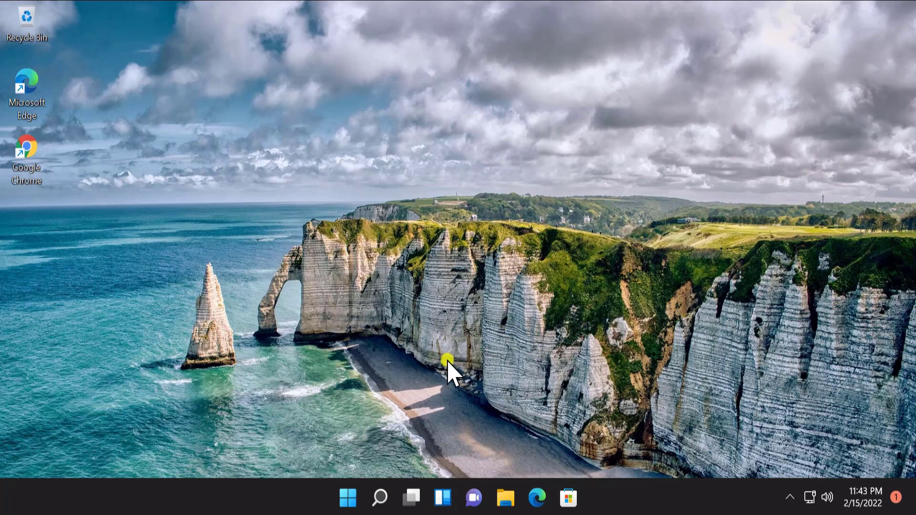
- Launch System Restore by searching rstrui from the Start menu
{"action": "left_click", "coordinate": [348, 498]}
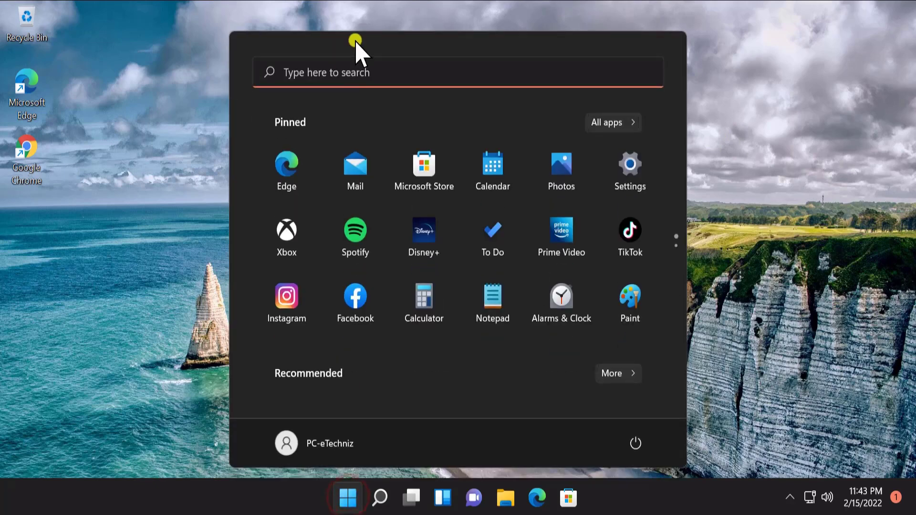
{"action": "left_click", "coordinate": [381, 68]}
{"action": "type", "text": "rstru"}
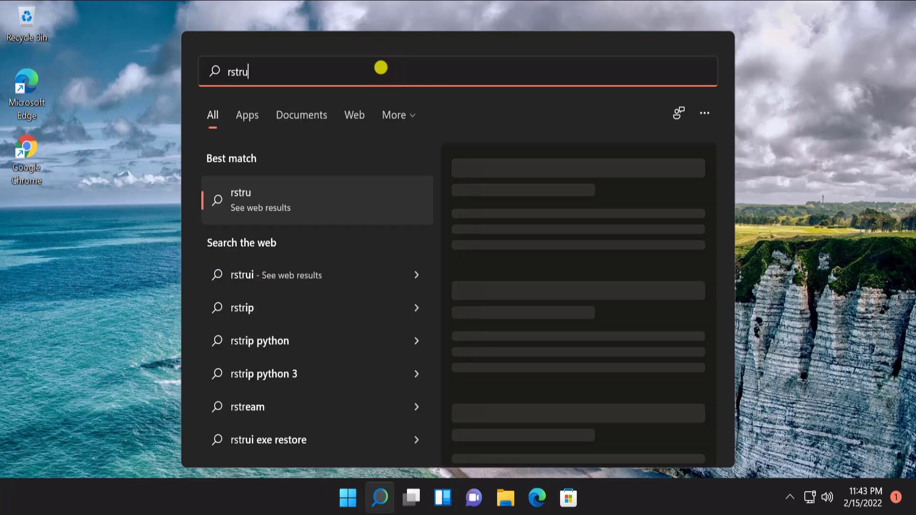
{"action": "type", "text": "i"}
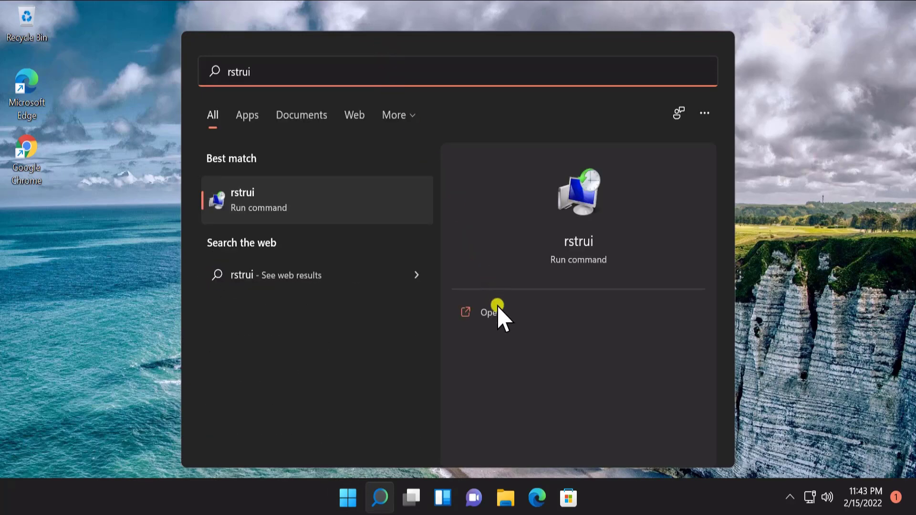
{"action": "left_click", "coordinate": [491, 312]}
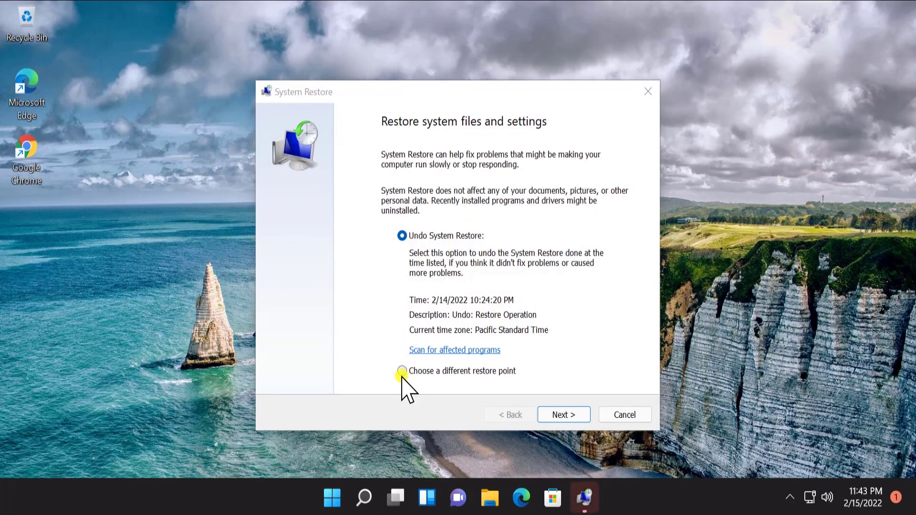
- Choose a different restore point and select the 2/14/2022 Restore Operation point
{"action": "left_click", "coordinate": [403, 370]}
{"action": "left_click", "coordinate": [563, 415]}
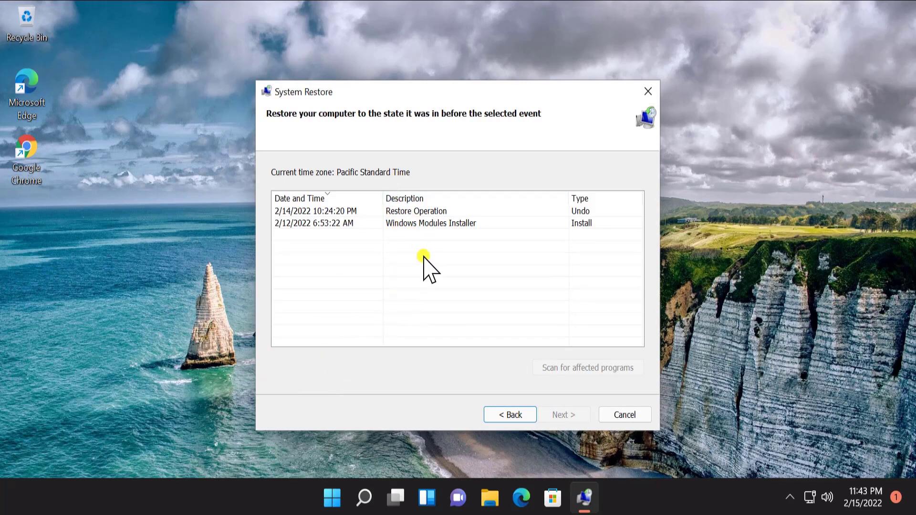
{"action": "left_click", "coordinate": [415, 224]}
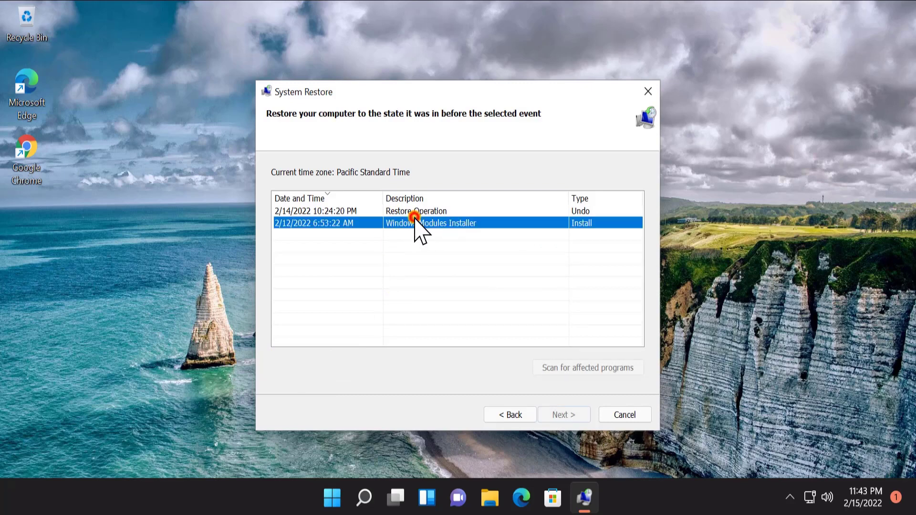
{"action": "left_click", "coordinate": [406, 210]}
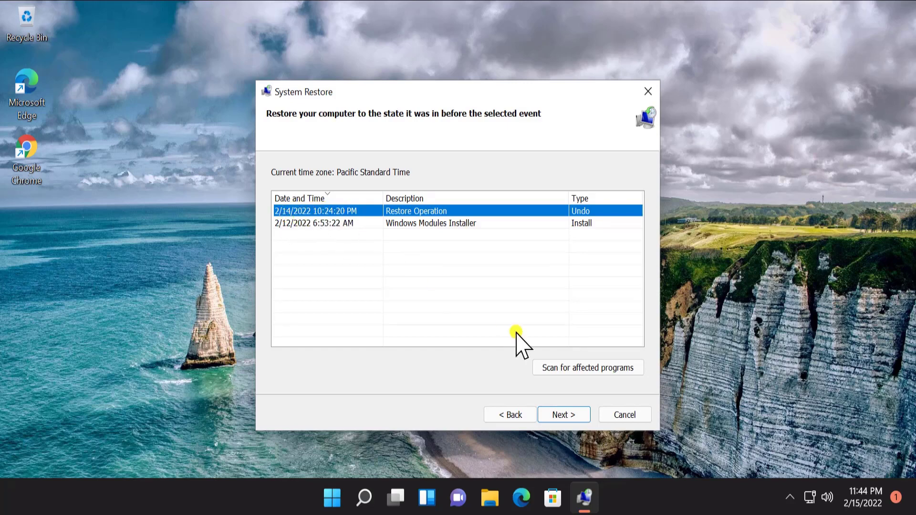
- Scan for programs and drivers the Restore Operation point affects, moving the progress window aside
{"action": "left_click", "coordinate": [551, 369]}
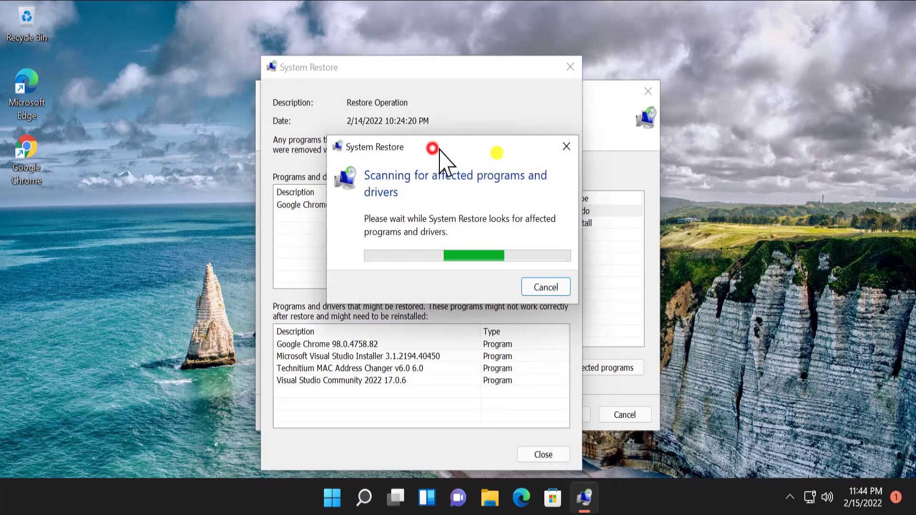
{"action": "left_click_drag", "start_coordinate": [437, 154], "coordinate": [609, 156]}
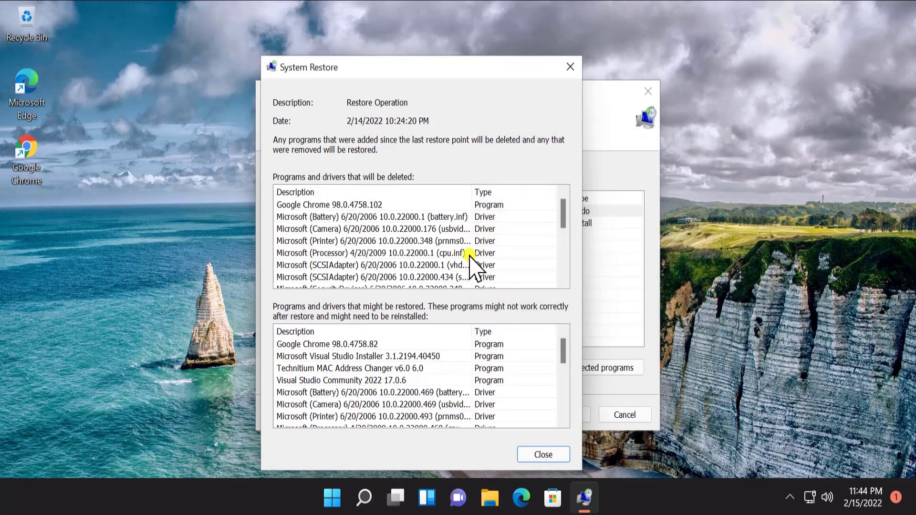
{"action": "scroll", "coordinate": [412, 362], "scroll_direction": "down", "scroll_amount": 3}
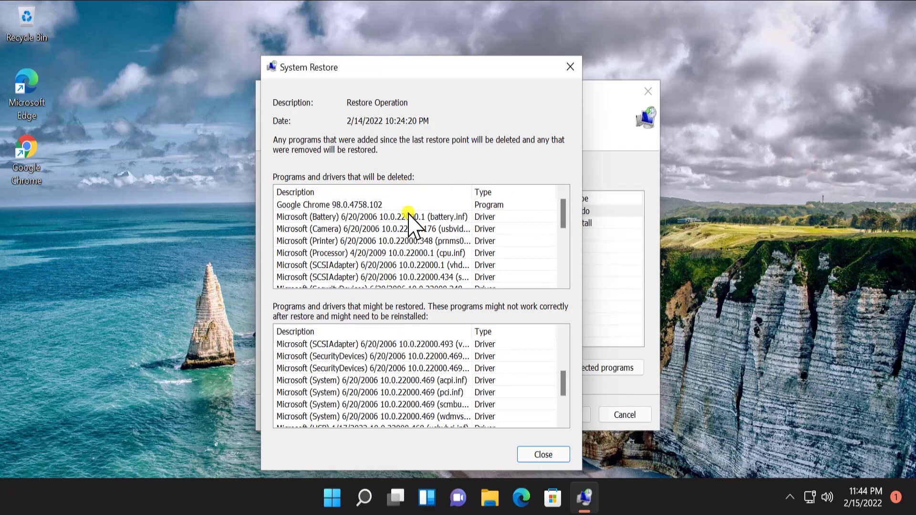
{"action": "scroll", "coordinate": [415, 236], "scroll_direction": "down", "scroll_amount": 3}
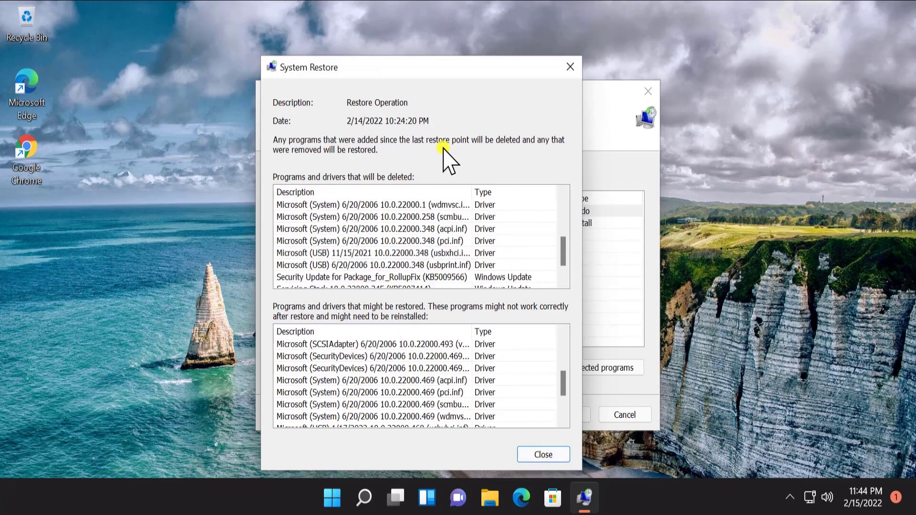
- Close the affected-programs report, reselect Restore Operation, then exit System Restore without restoring
{"action": "left_click", "coordinate": [543, 456]}
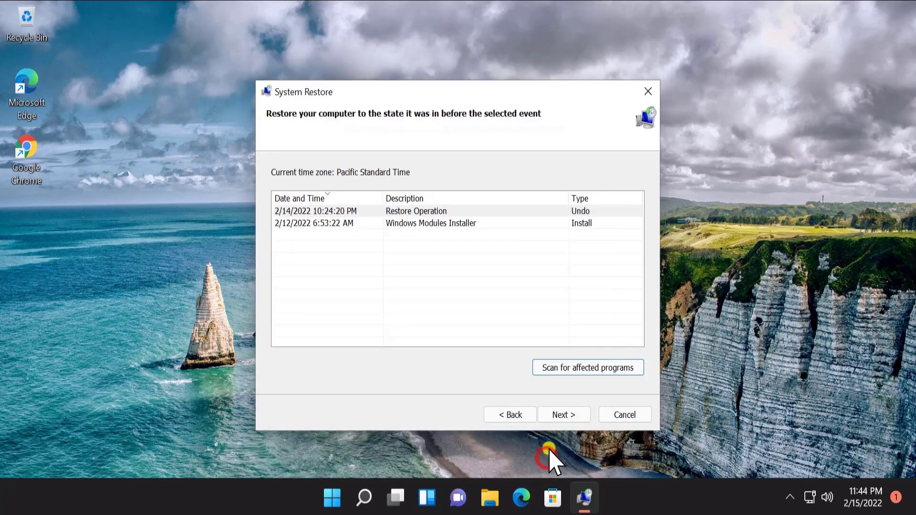
{"action": "left_click", "coordinate": [446, 212]}
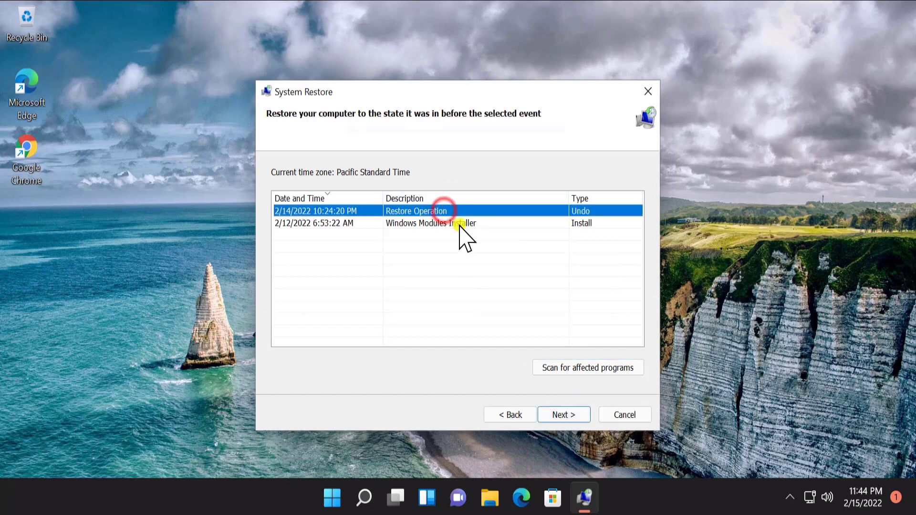
{"action": "left_click", "coordinate": [563, 415]}
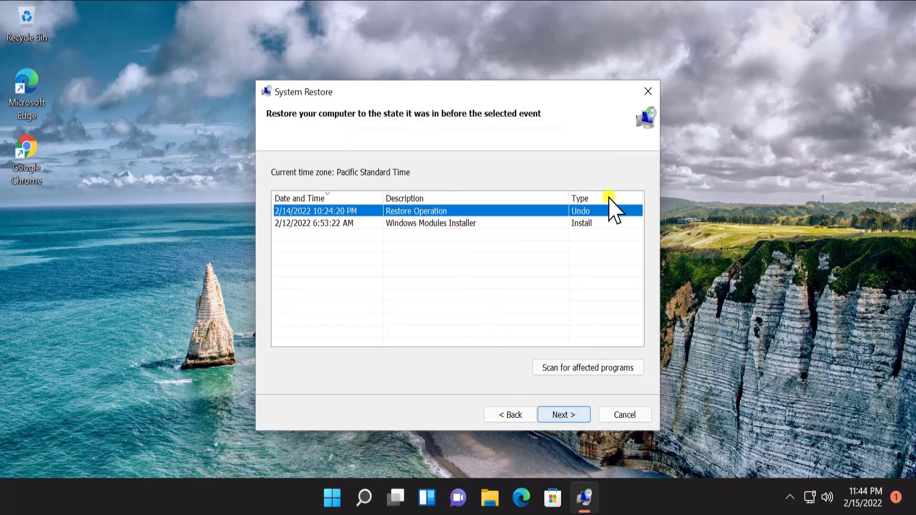
{"action": "left_click", "coordinate": [648, 92]}
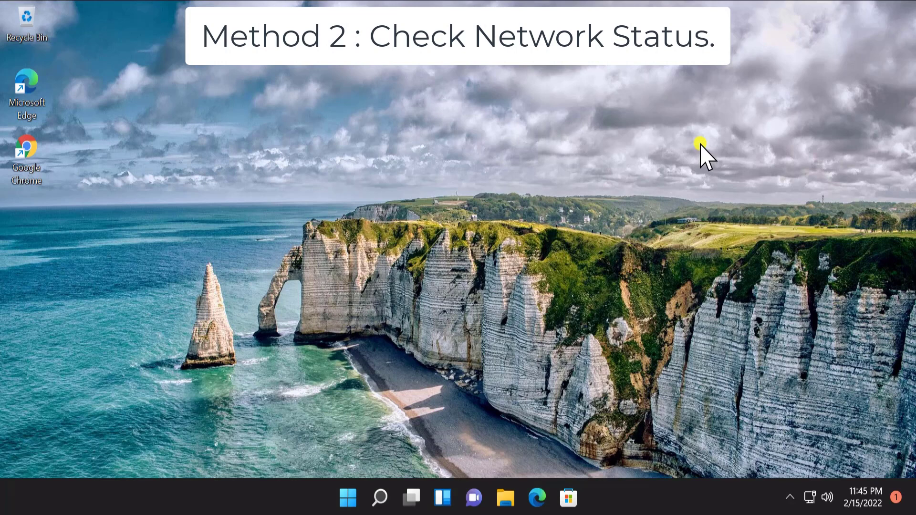
- Open Command Prompt by searching cmd from the Start menu
{"action": "left_click", "coordinate": [348, 496]}
{"action": "left_click", "coordinate": [385, 81]}
{"action": "type", "text": "cmd"}
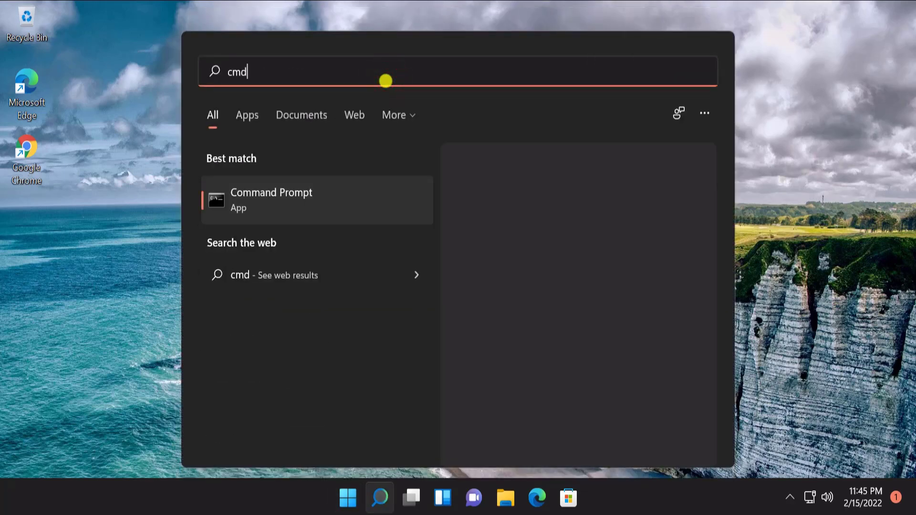
{"action": "left_click", "coordinate": [567, 313]}
{"action": "type", "text": "ipcon"}
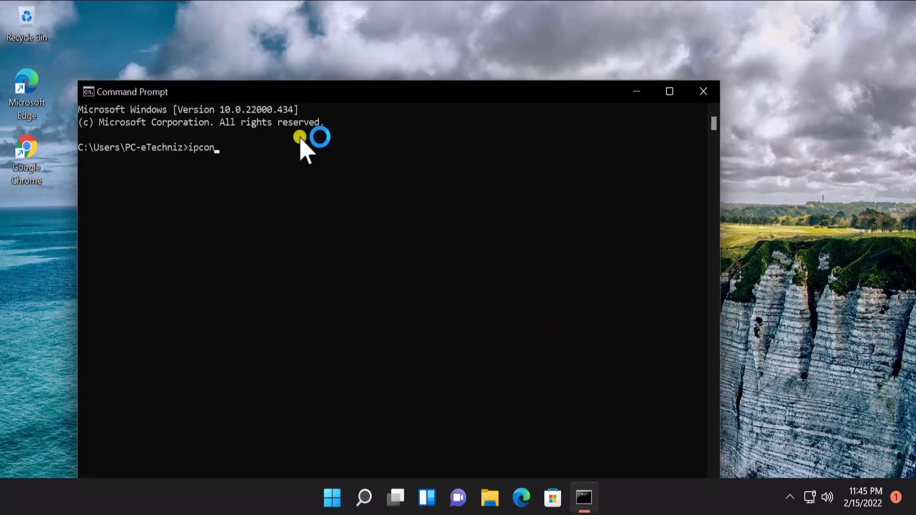
{"action": "type", "text": "fig"}
- Run ipconfig and copy the 192.168.0.1 Default Gateway line
{"action": "key", "text": "Return"}
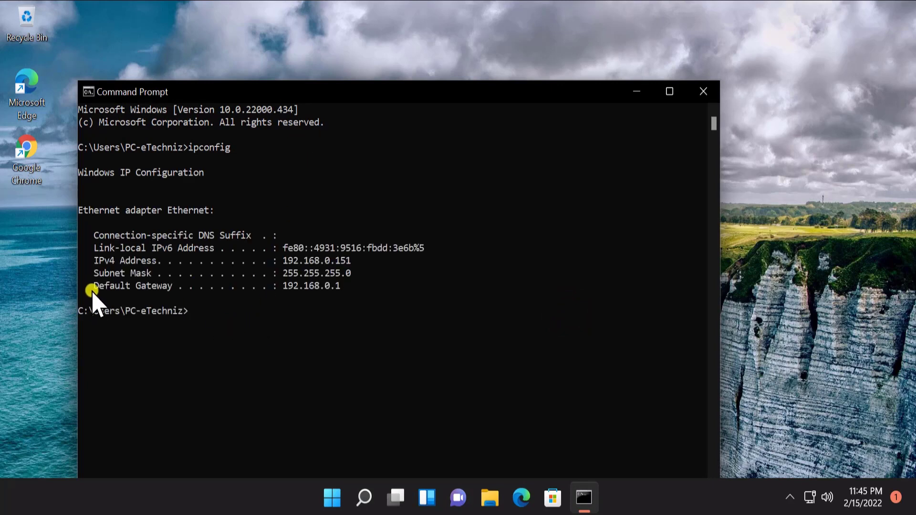
{"action": "left_click_drag", "start_coordinate": [96, 286], "coordinate": [343, 285]}
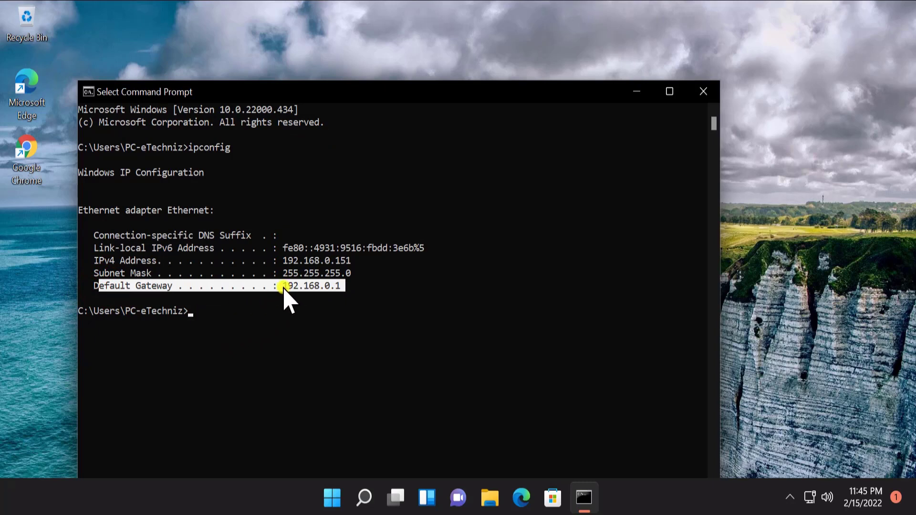
{"action": "right_click", "coordinate": [434, 296]}
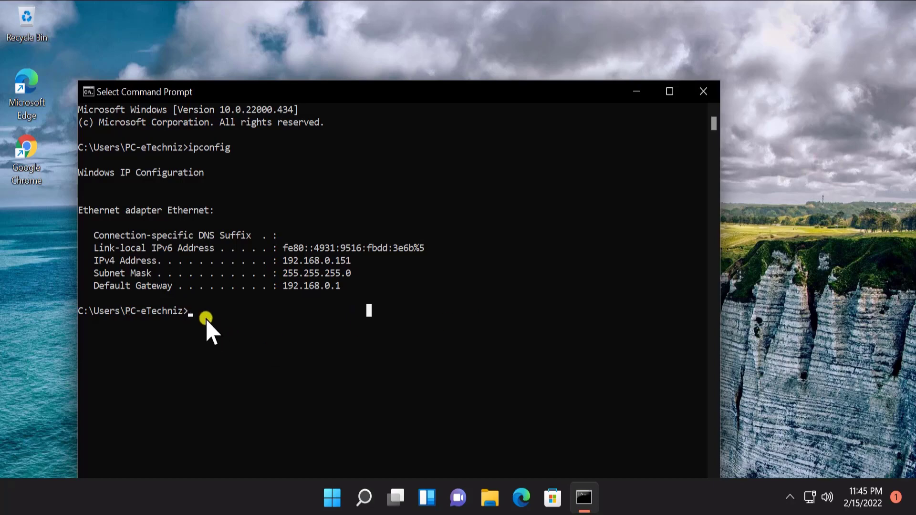
{"action": "left_click_drag", "start_coordinate": [406, 92], "coordinate": [451, 41]}
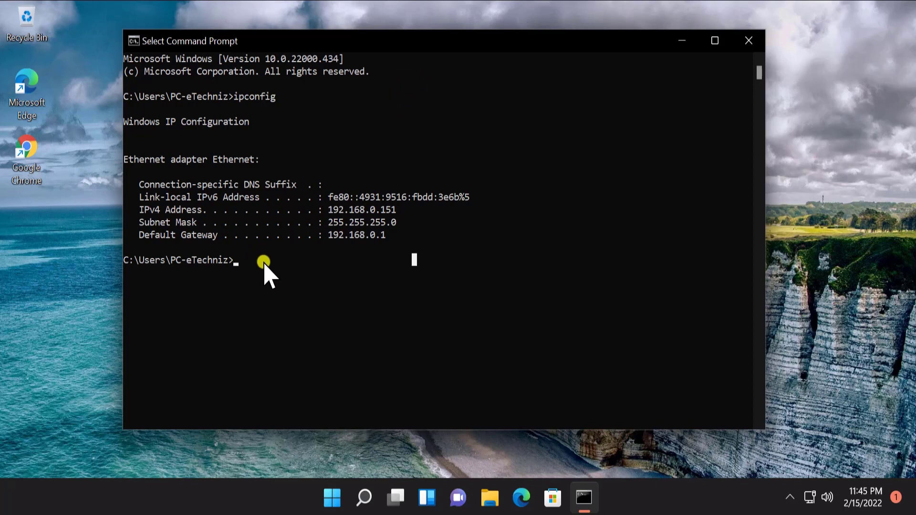
{"action": "type", "text": "ping www.google.com"}
{"action": "type", "text": "ping 192.168.0.1"}
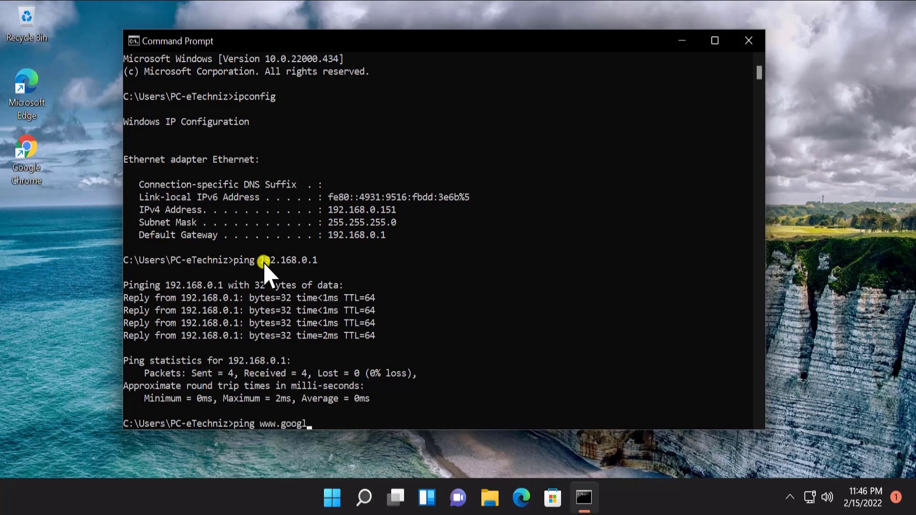
{"action": "key", "text": "Return"}
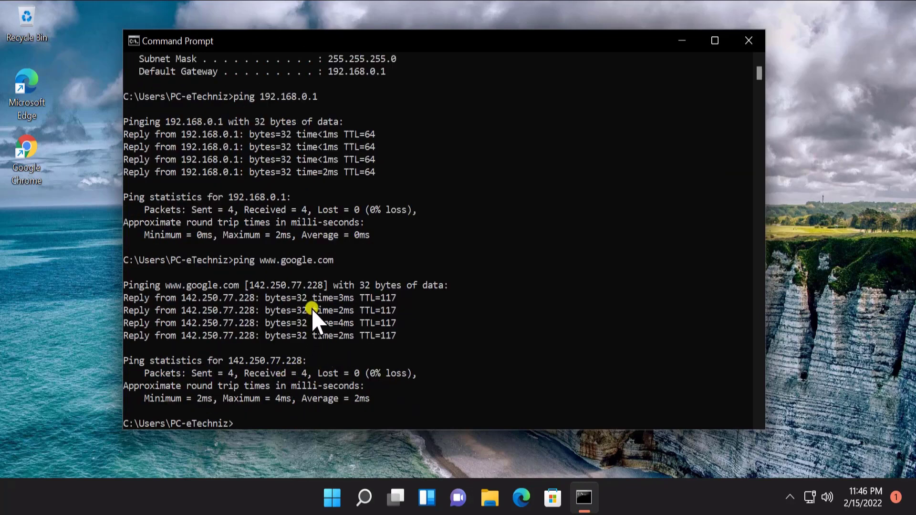
{"action": "left_click_drag", "start_coordinate": [313, 298], "coordinate": [356, 301]}
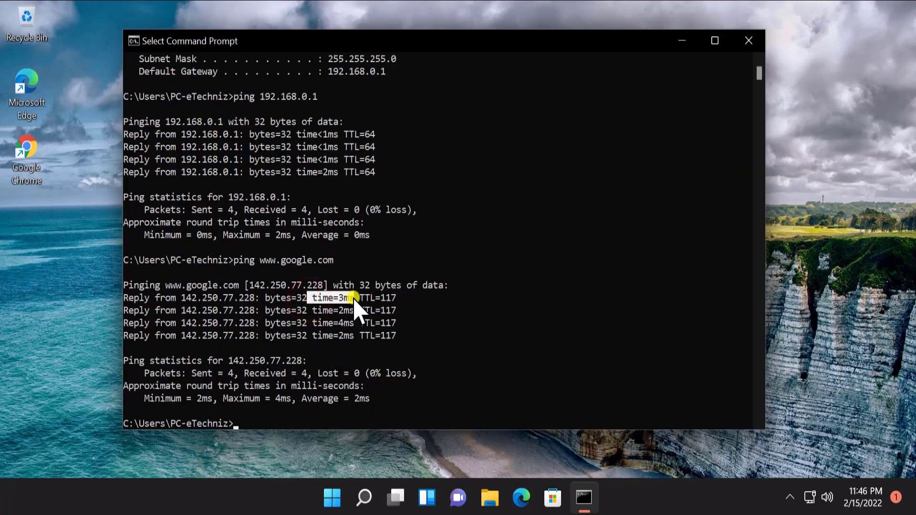
{"action": "left_click", "coordinate": [318, 370]}
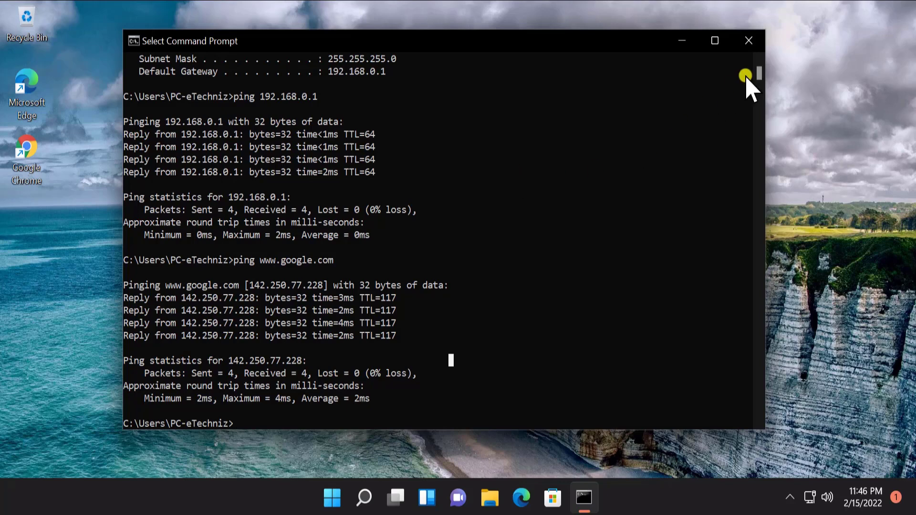
- Close Command Prompt and open the Other troubleshooters list in Settings
{"action": "left_click", "coordinate": [748, 41]}
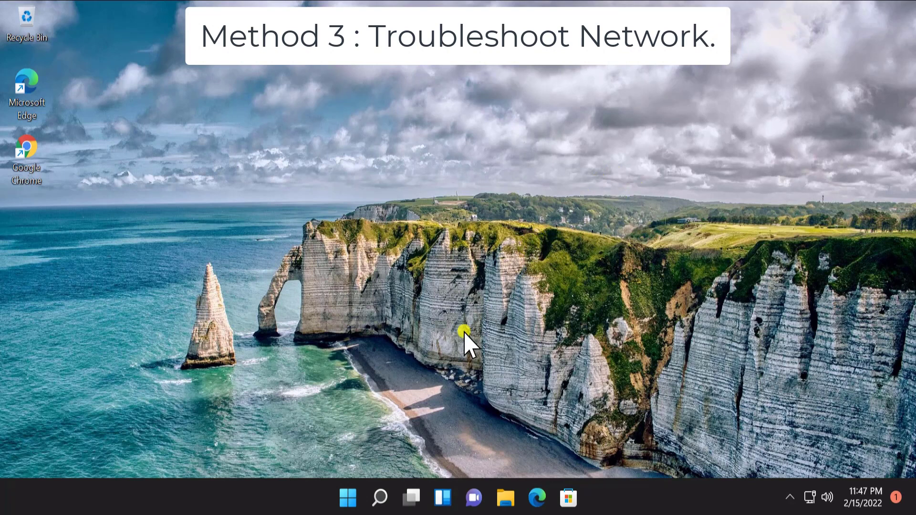
{"action": "left_click", "coordinate": [347, 497]}
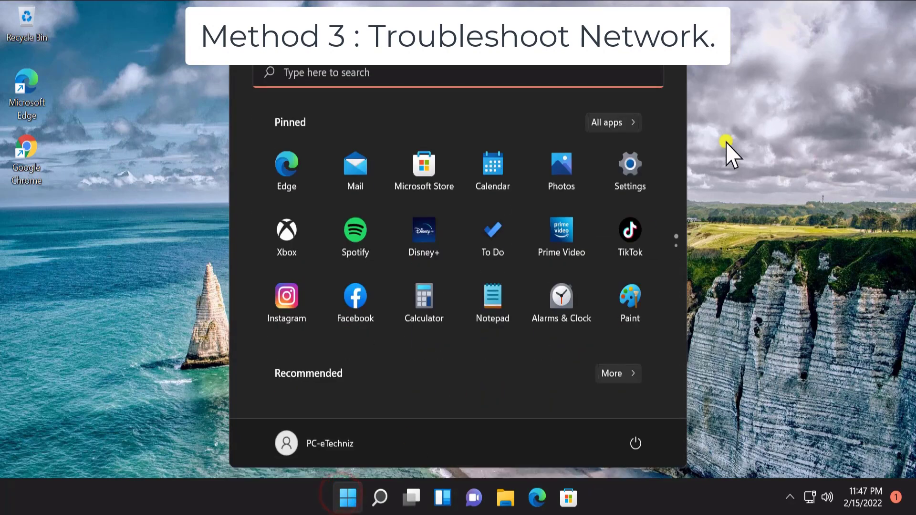
{"action": "left_click", "coordinate": [639, 185]}
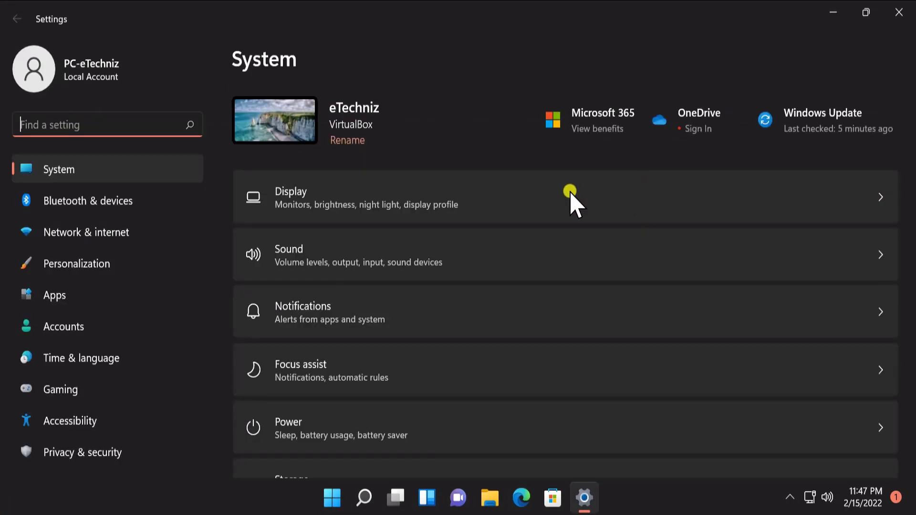
{"action": "scroll", "coordinate": [465, 201], "scroll_direction": "down", "scroll_amount": 2}
{"action": "scroll", "coordinate": [465, 200], "scroll_direction": "down", "scroll_amount": 3}
{"action": "scroll", "coordinate": [461, 199], "scroll_direction": "down", "scroll_amount": 2}
{"action": "scroll", "coordinate": [461, 204], "scroll_direction": "down", "scroll_amount": 1}
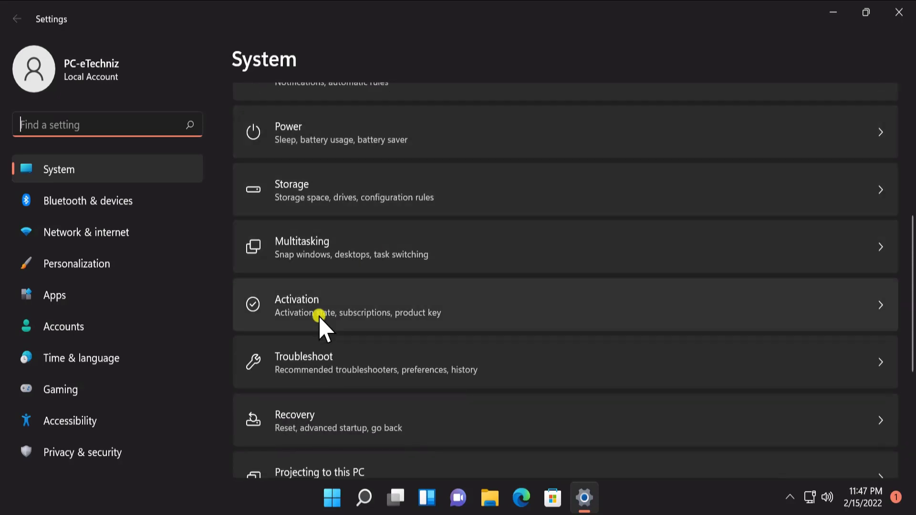
{"action": "left_click", "coordinate": [376, 365]}
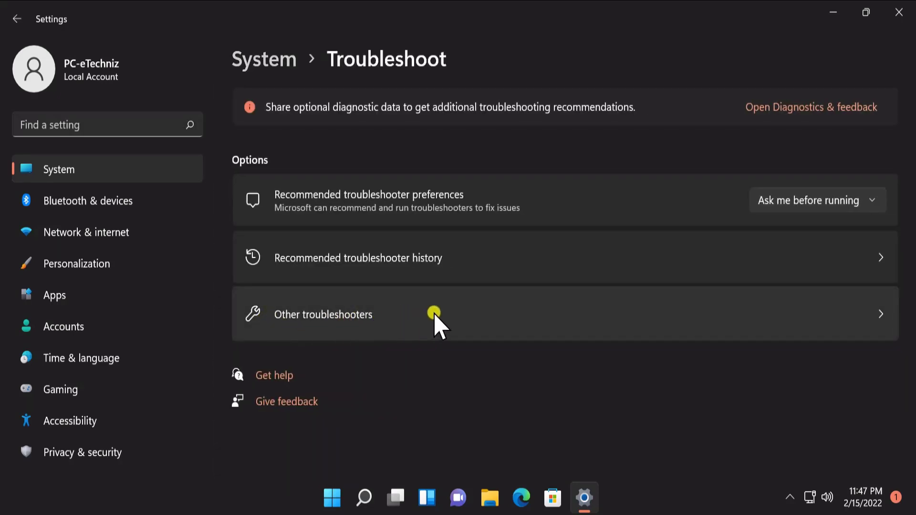
{"action": "left_click", "coordinate": [435, 315]}
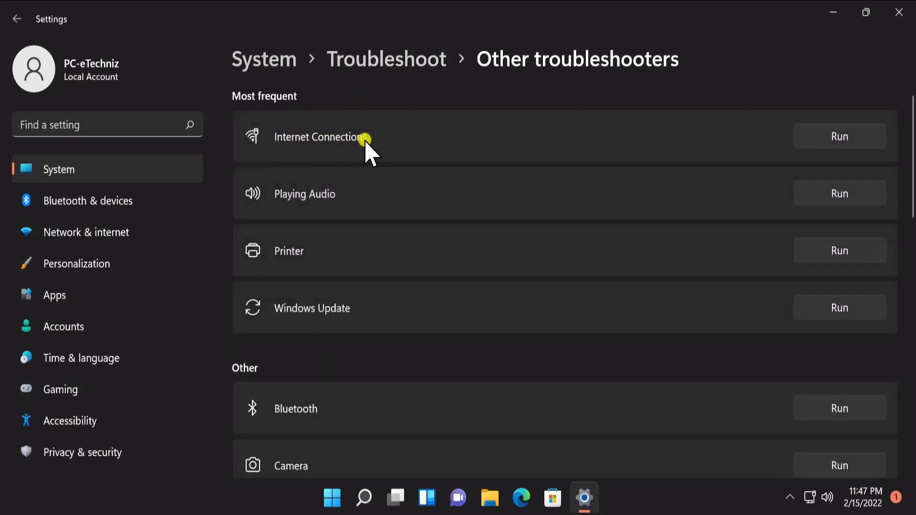
- Start the Internet Connections troubleshooter, cancel it, and close Settings
{"action": "left_click", "coordinate": [826, 137]}
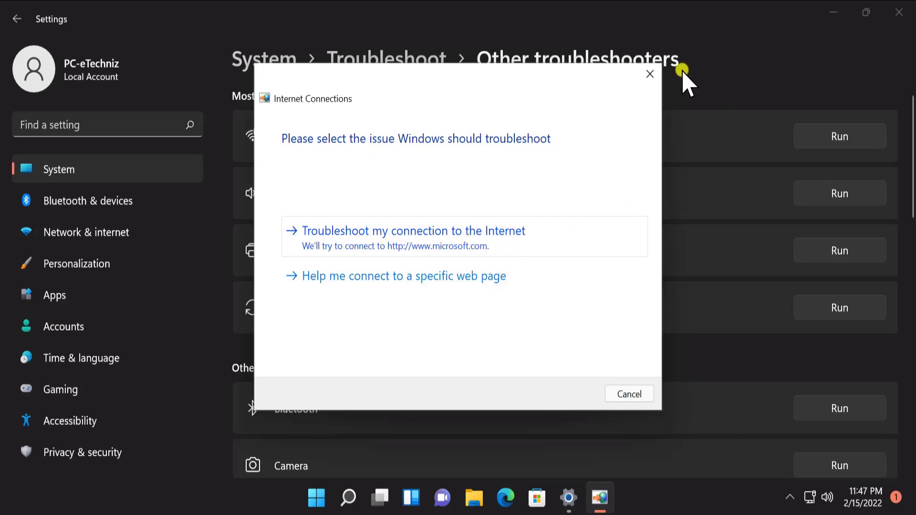
{"action": "left_click", "coordinate": [629, 395]}
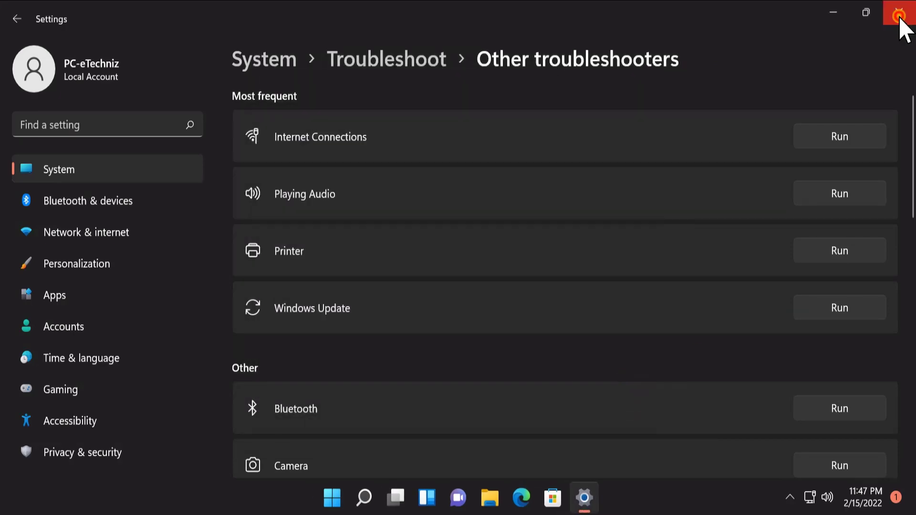
{"action": "left_click", "coordinate": [900, 16]}
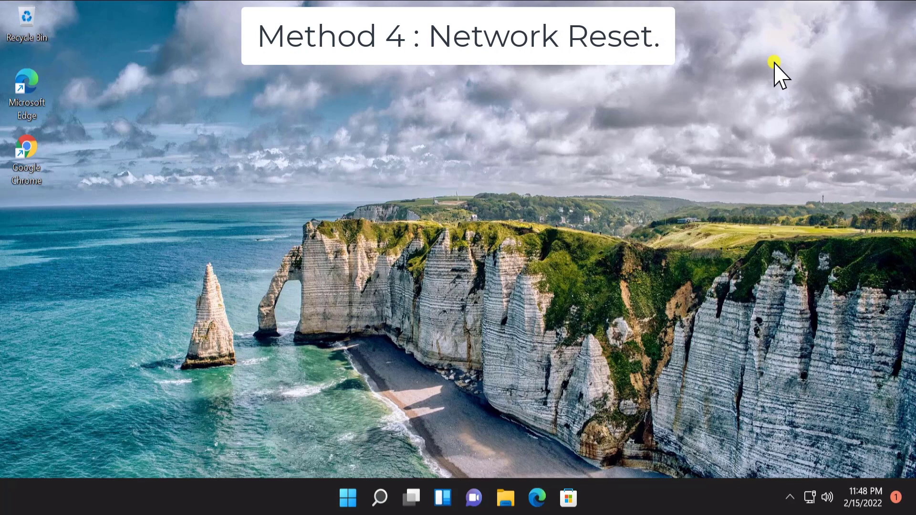
- Open Settings and go to Network & internet > Advanced network settings
{"action": "left_click", "coordinate": [347, 497]}
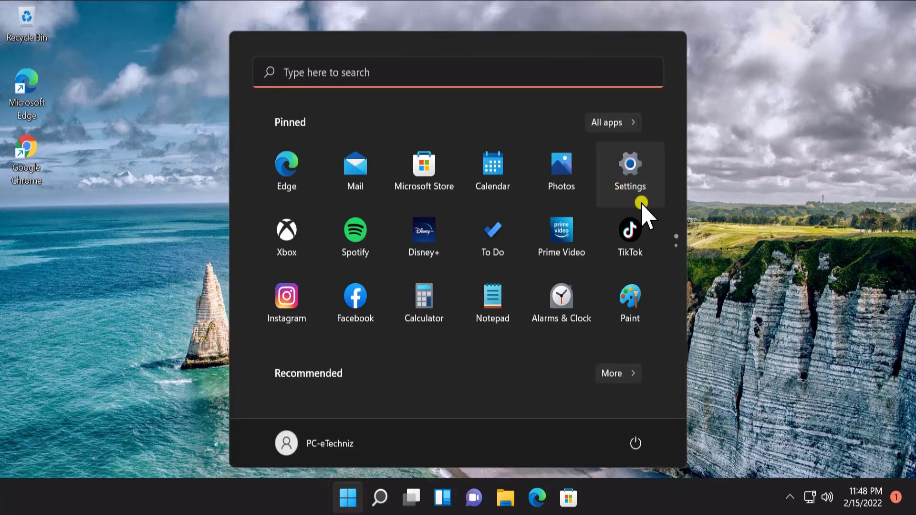
{"action": "left_click", "coordinate": [641, 205]}
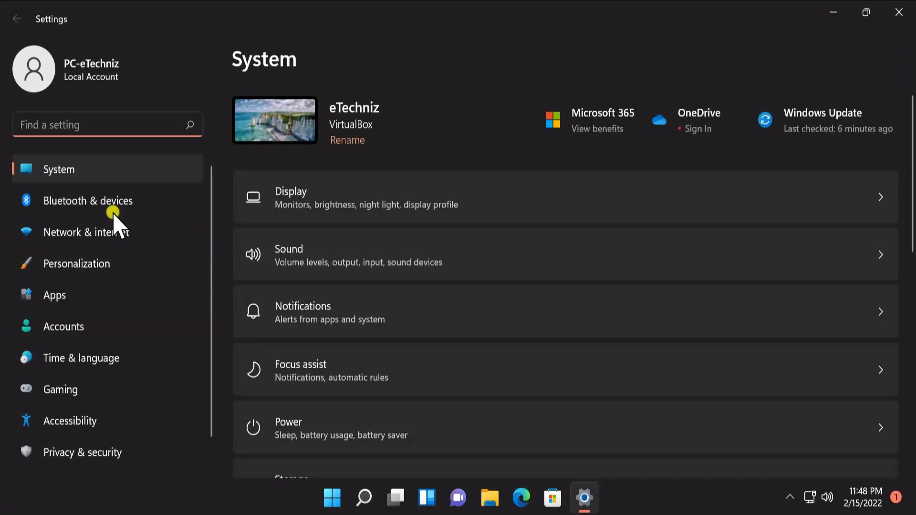
{"action": "left_click", "coordinate": [78, 232]}
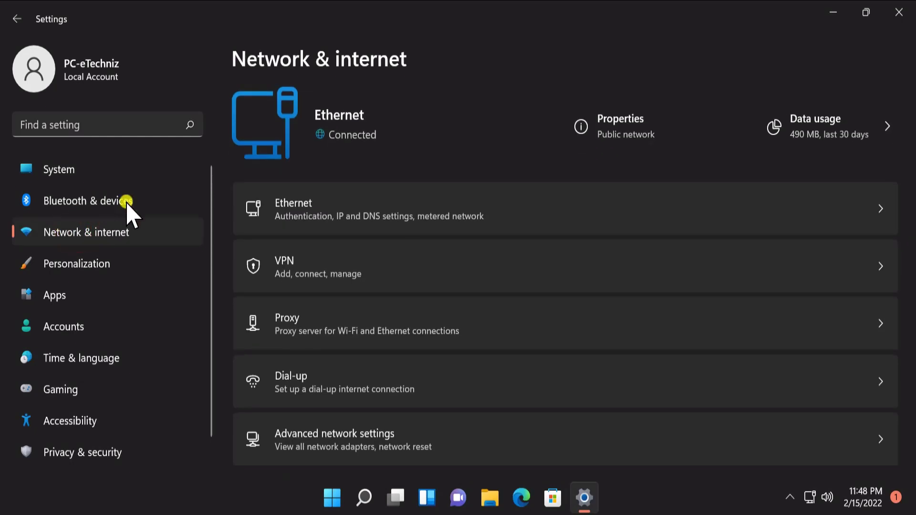
{"action": "scroll", "coordinate": [400, 214], "scroll_direction": "down", "scroll_amount": 1}
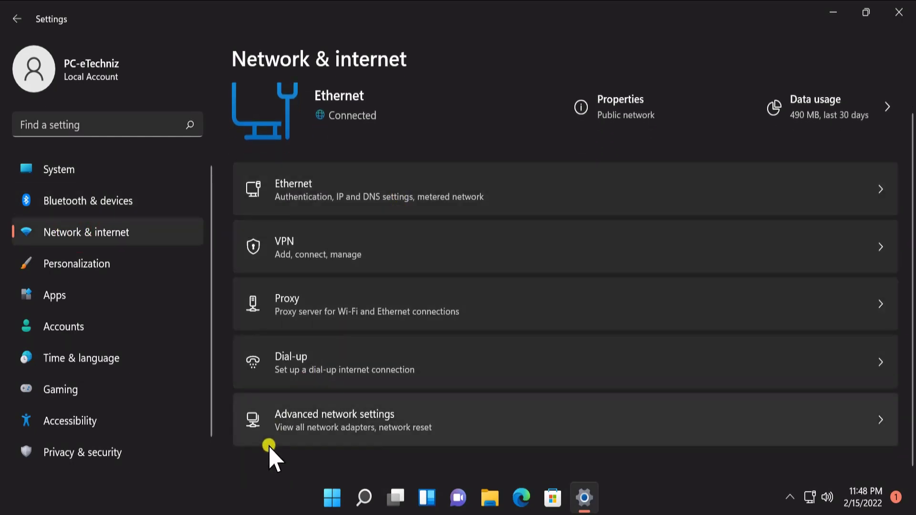
{"action": "left_click", "coordinate": [436, 428]}
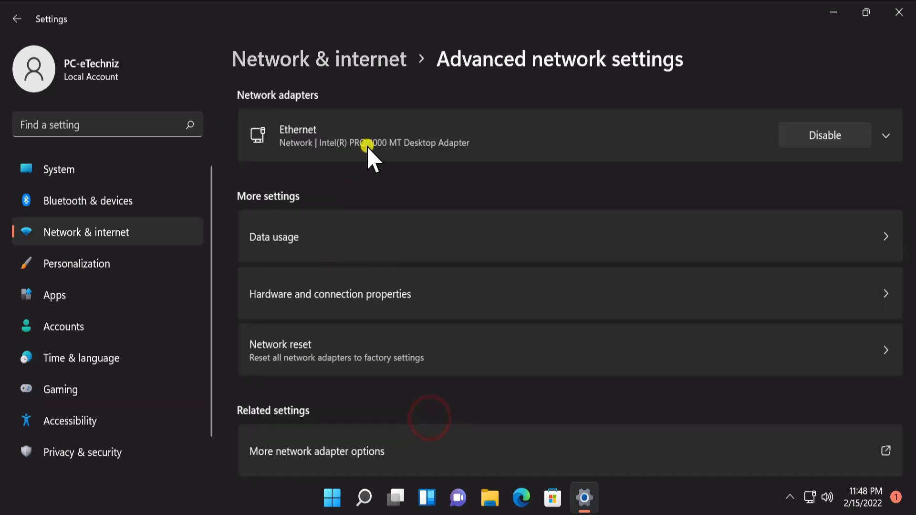
{"action": "scroll", "coordinate": [454, 113], "scroll_direction": "down", "scroll_amount": 3}
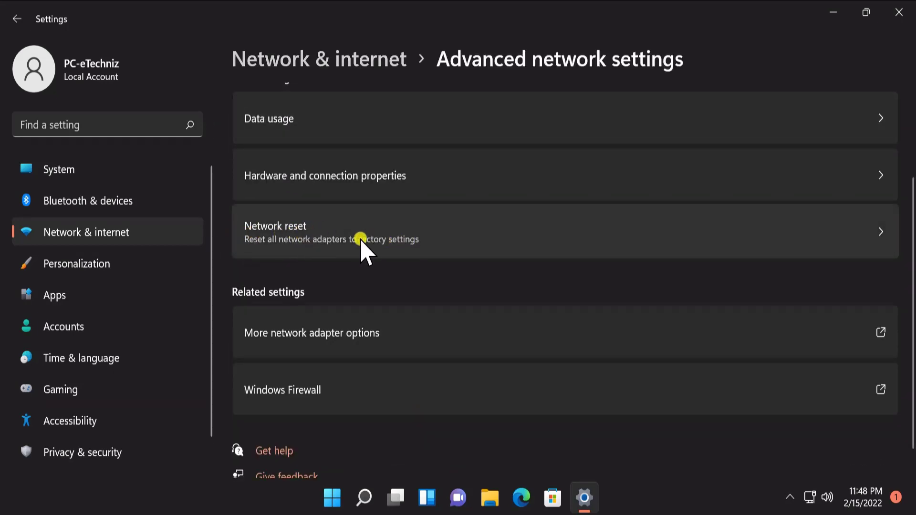
- View the Network reset page, then close Settings without resetting
{"action": "left_click", "coordinate": [442, 234]}
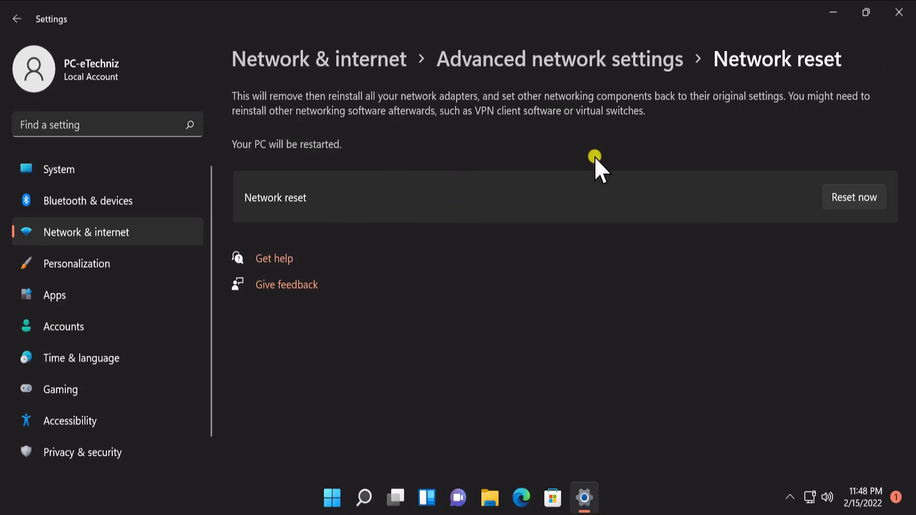
{"action": "left_click", "coordinate": [899, 13]}
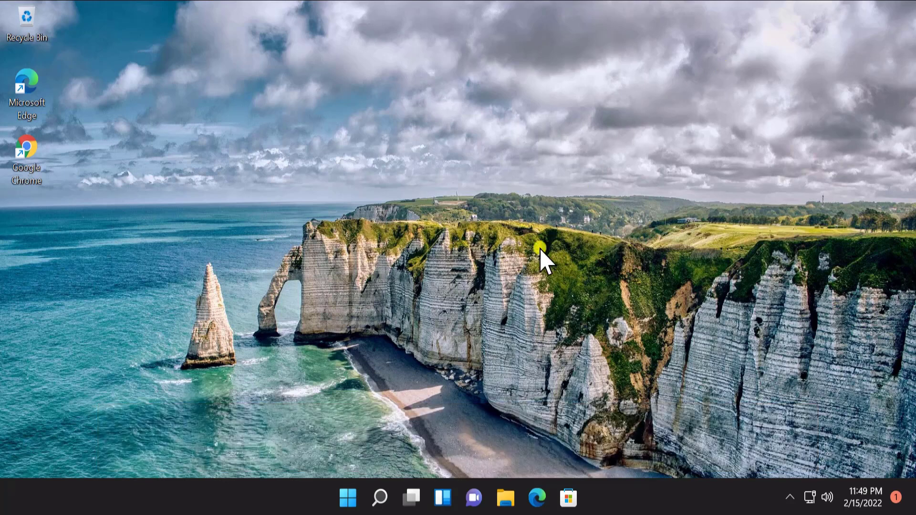
- Search cmd, run Command Prompt as administrator, and approve the User Account Control prompt
{"action": "left_click", "coordinate": [349, 498]}
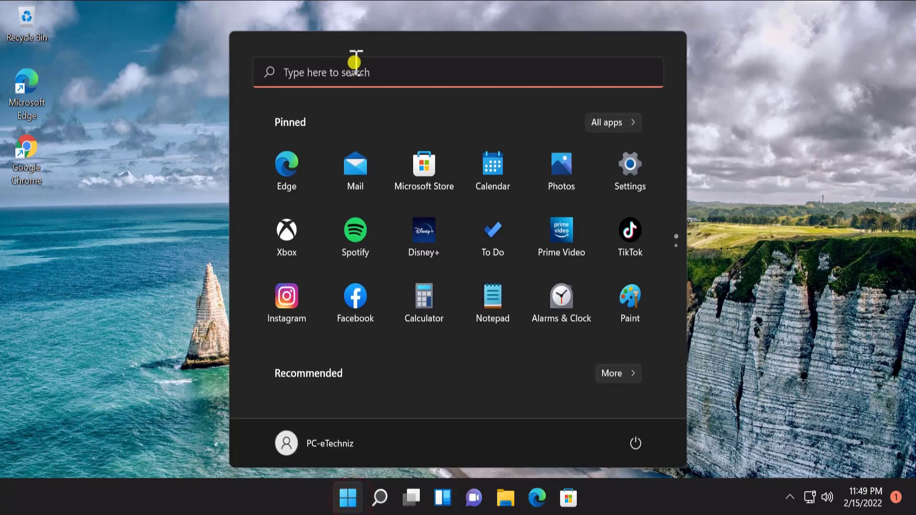
{"action": "left_click", "coordinate": [355, 72]}
{"action": "type", "text": "cmd"}
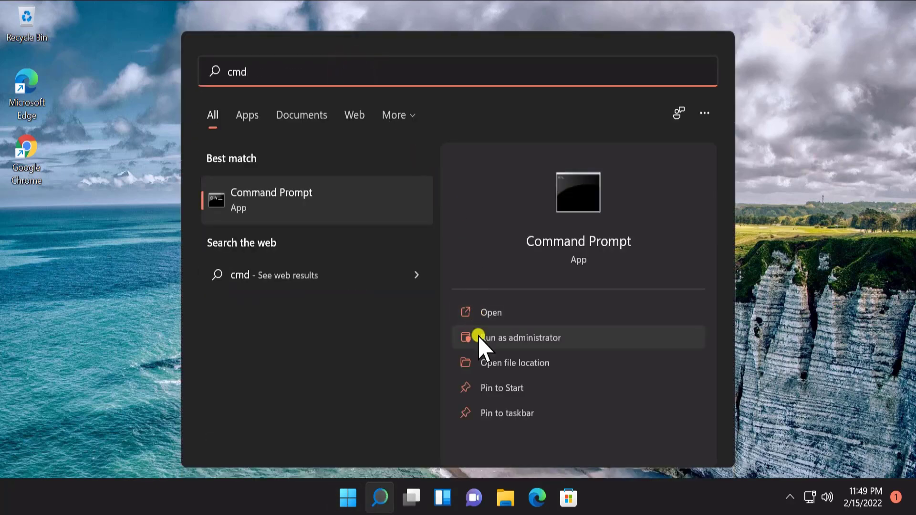
{"action": "left_click", "coordinate": [574, 337]}
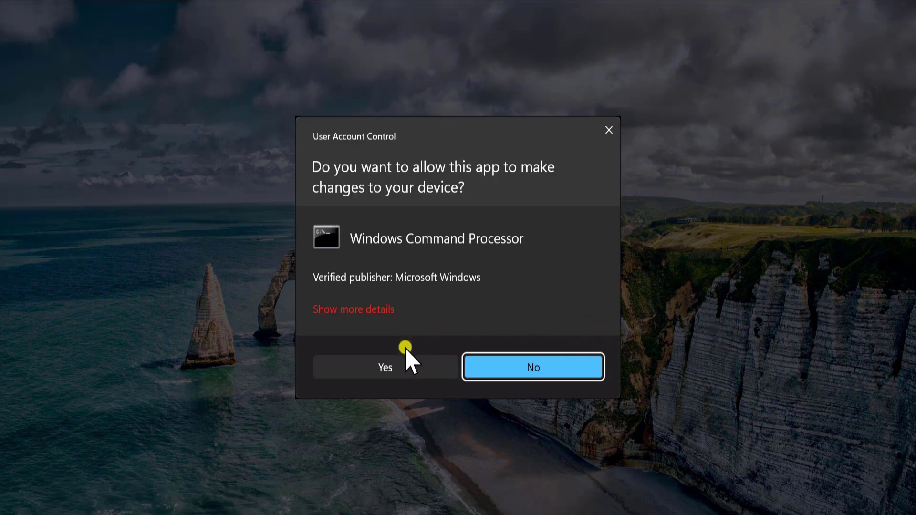
{"action": "left_click", "coordinate": [398, 365]}
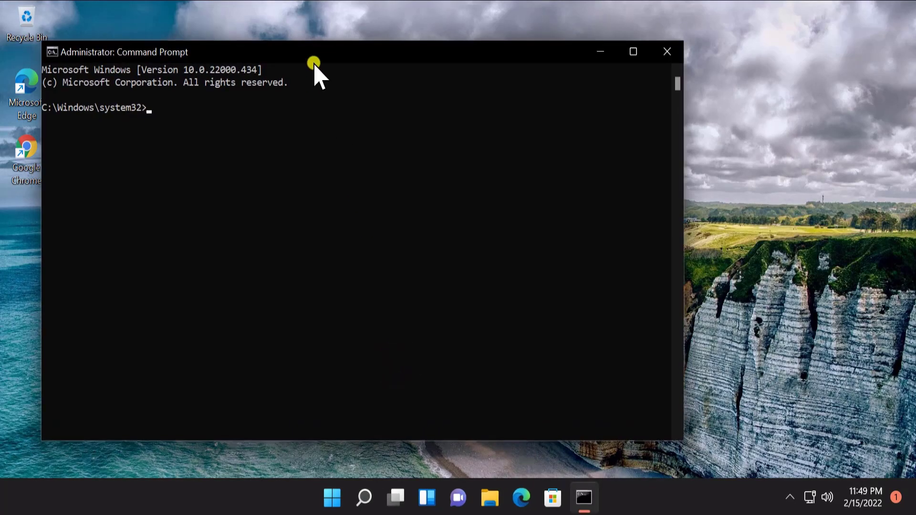
- Move the admin Command Prompt window, then run netsh winsock reset and netsh int ip reset
{"action": "left_click_drag", "start_coordinate": [326, 51], "coordinate": [407, 49]}
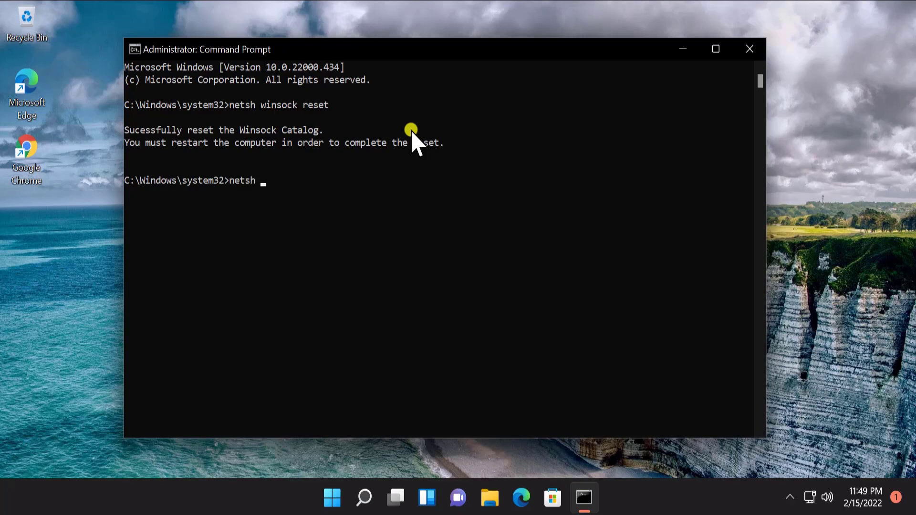
{"action": "type", "text": "int"}
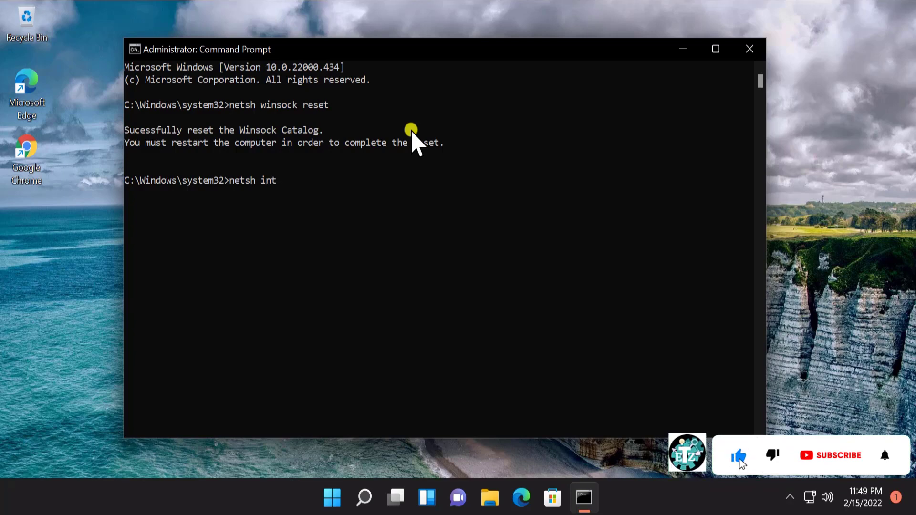
{"action": "type", "text": " ip re"}
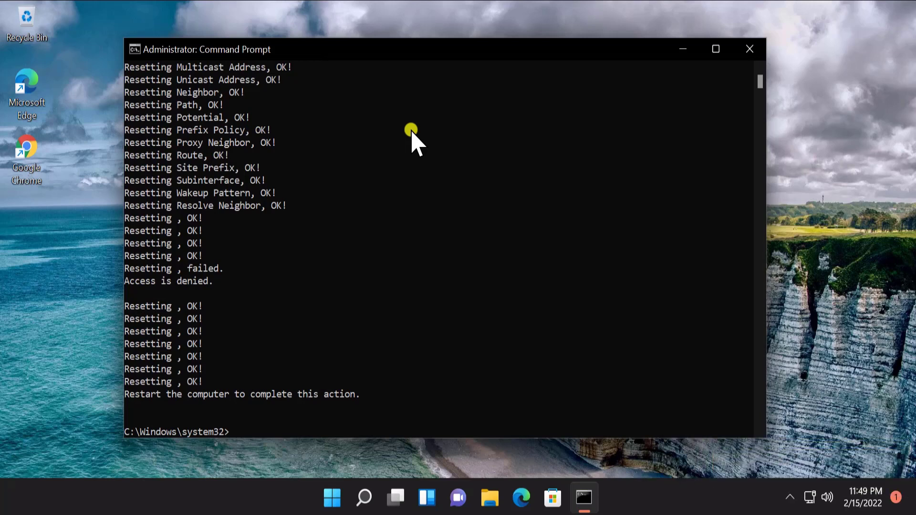
{"action": "type", "text": "ipconfig /"}
{"action": "type", "text": "re"}
{"action": "type", "text": "kease\\\\"}
- Run ipconfig /release and ipconfig /renew; both fail because no adapter is found
{"action": "key", "text": "BackSpace"}
{"action": "key", "text": "BackSpace"}
{"action": "key", "text": "BackSpace"}
{"action": "key", "text": "BackSpace"}
{"action": "key", "text": "BackSpace"}
{"action": "type", "text": "llease"}
{"action": "key", "text": "Return"}
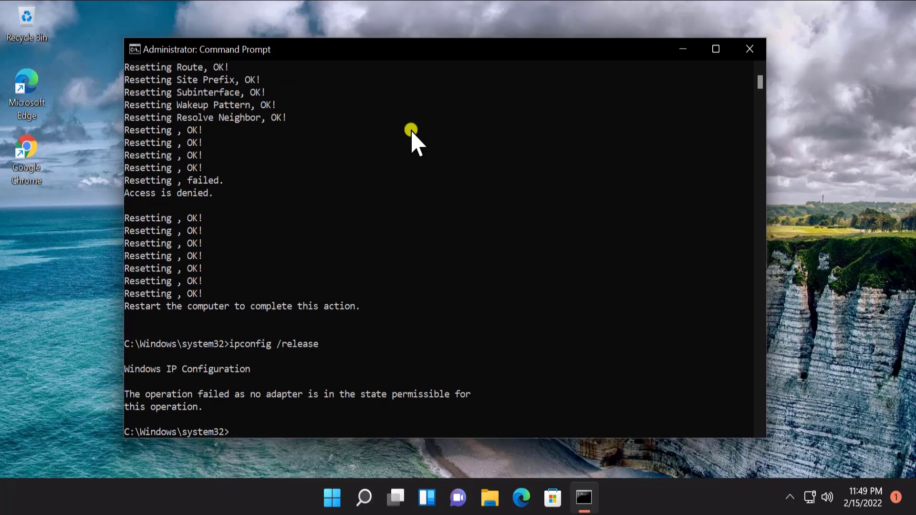
{"action": "key", "text": "Up"}
{"action": "key", "text": "BackSpace"}
{"action": "key", "text": "BackSpace"}
{"action": "key", "text": "BackSpace"}
{"action": "key", "text": "BackSpace"}
{"action": "key", "text": "BackSpace"}
{"action": "key", "text": "BackSpace"}
{"action": "type", "text": "renew"}
{"action": "key", "text": "Return"}
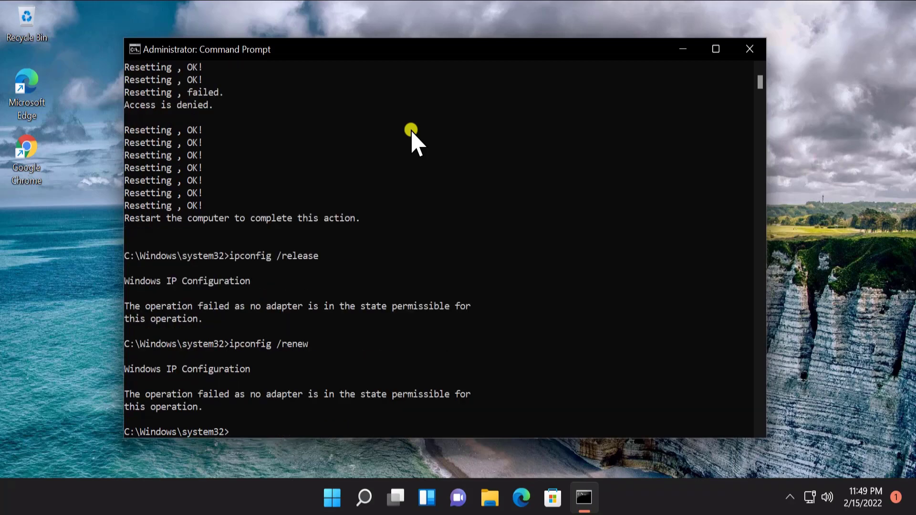
- Run ipconfig /flushdns and confirm the DNS resolver cache was flushed successfully
{"action": "key", "text": "Up"}
{"action": "key", "text": "BackSpace"}
{"action": "key", "text": "BackSpace"}
{"action": "key", "text": "BackSpace"}
{"action": "type", "text": "flushdns"}
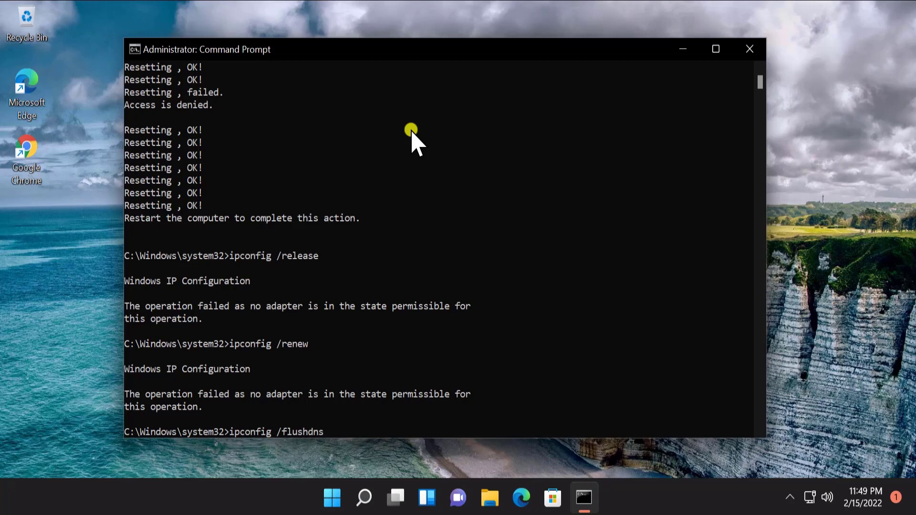
{"action": "key", "text": "Return"}
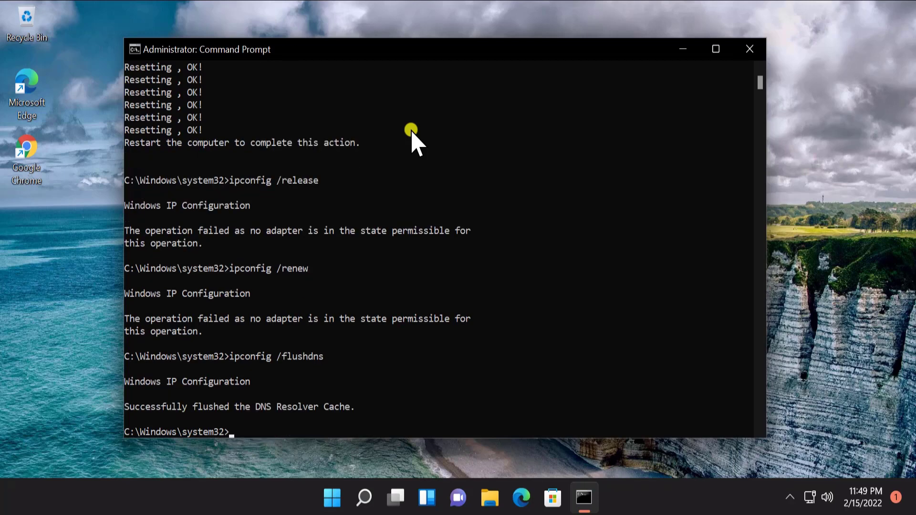
{"action": "double_click", "coordinate": [182, 407]}
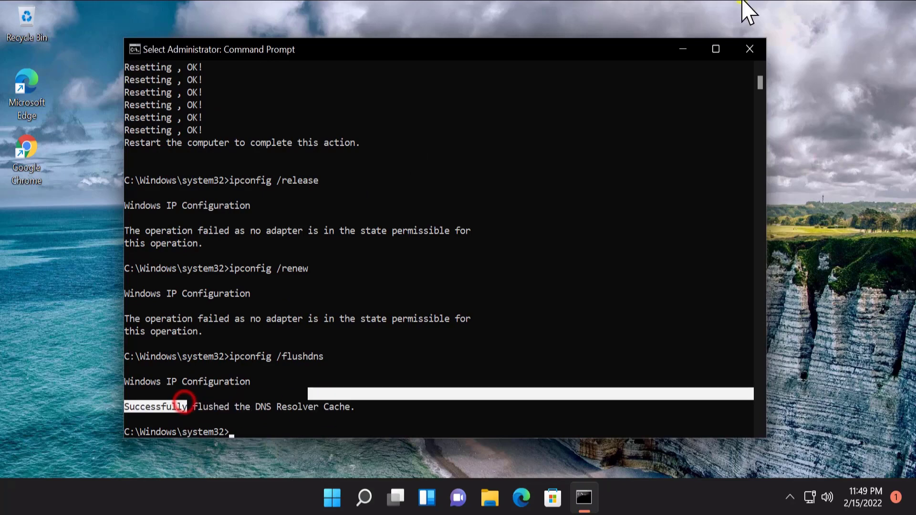
- Close Command Prompt and bring up the Start menu power options showing Shut down and Restart
{"action": "left_click", "coordinate": [750, 50]}
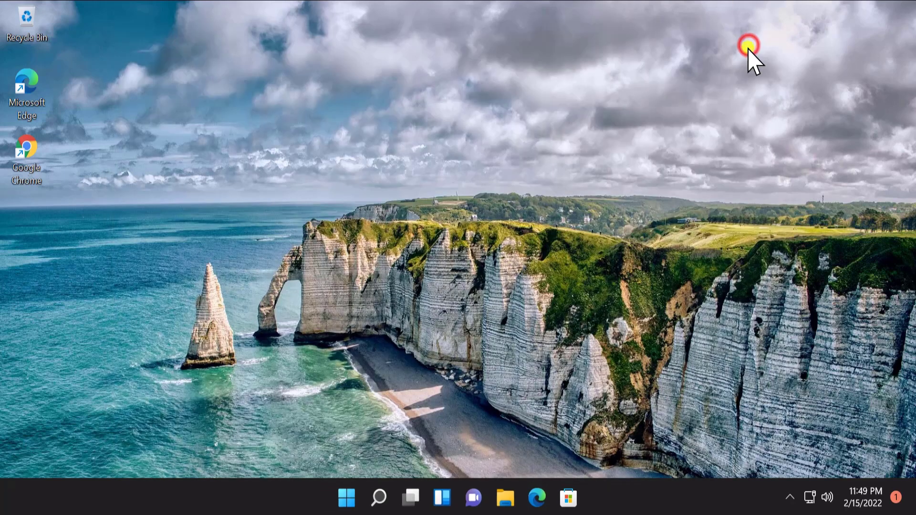
{"action": "left_click", "coordinate": [348, 496]}
{"action": "left_click", "coordinate": [634, 444]}
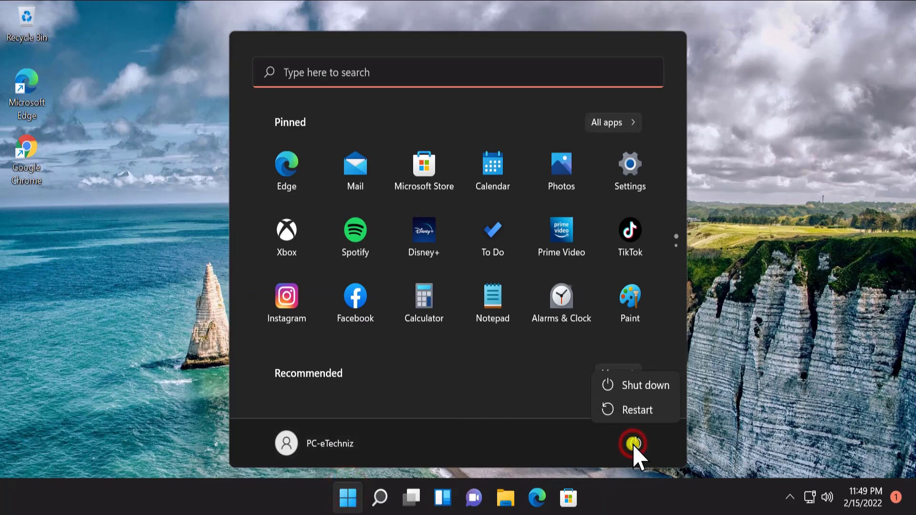